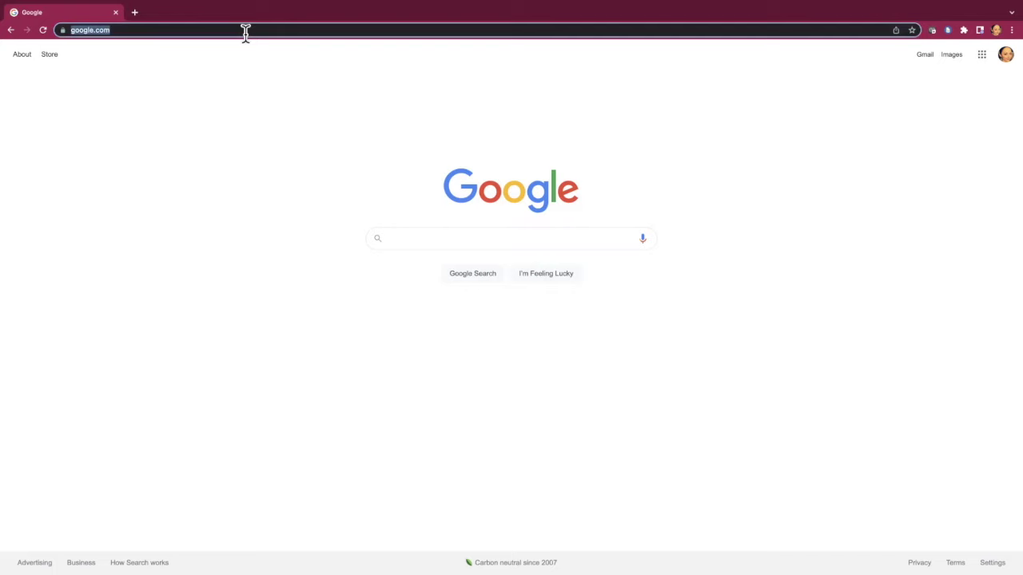
Step: Open mymaps.google.com and create a new map
{"action": "type", "text": "mymaps.g"}
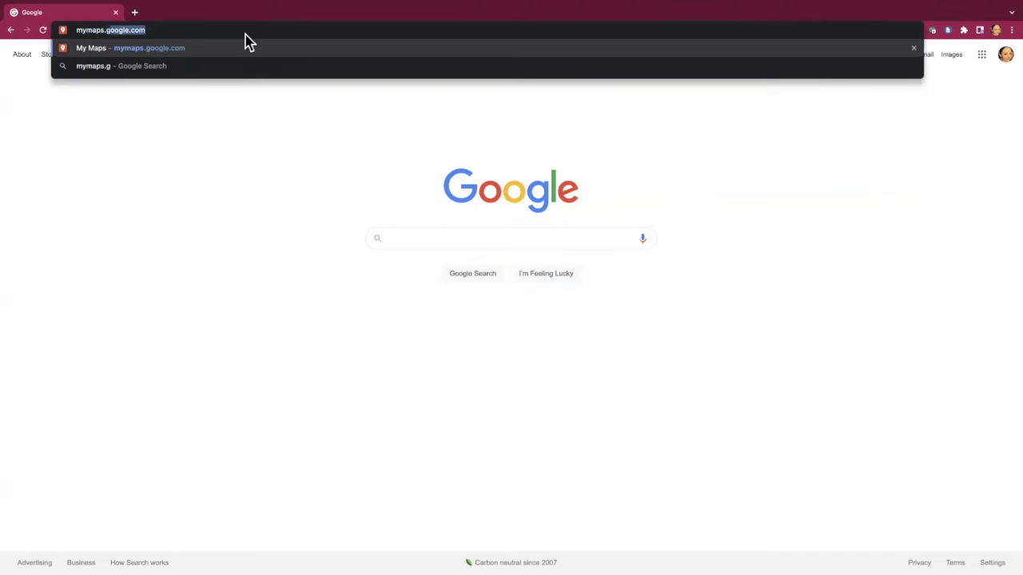
{"action": "type", "text": "oogle.com"}
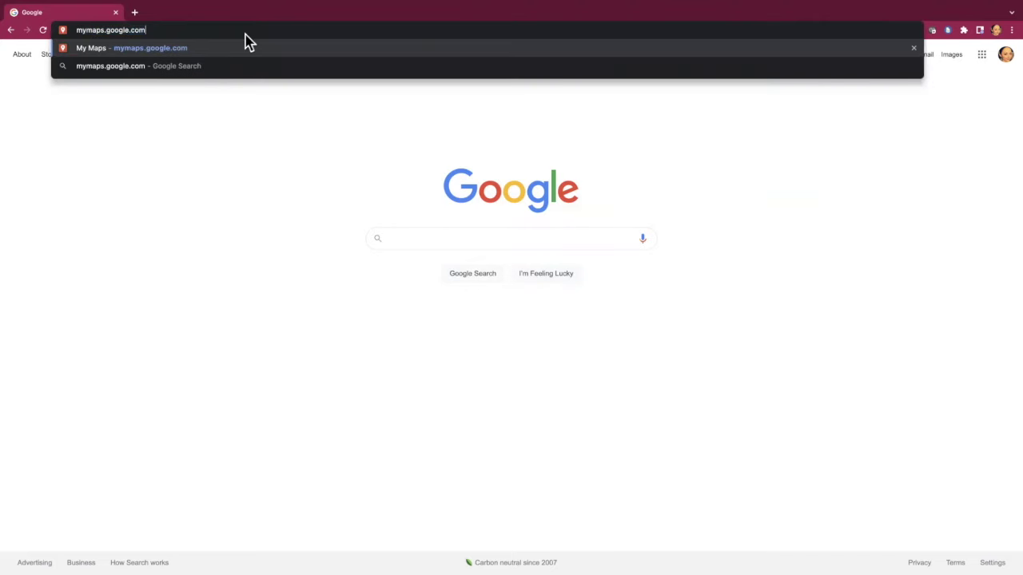
{"action": "key", "text": "Return"}
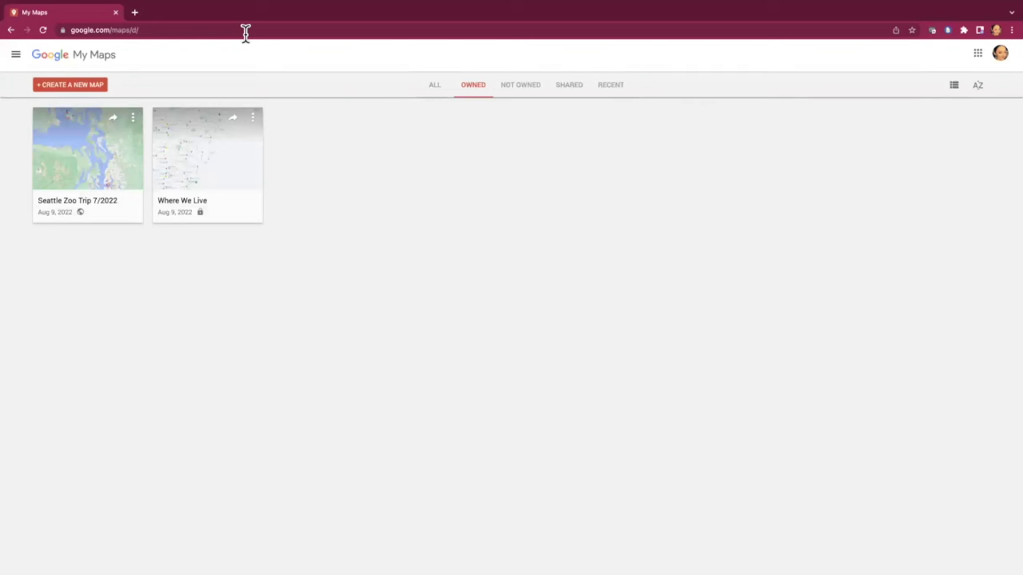
{"action": "left_click", "coordinate": [72, 91]}
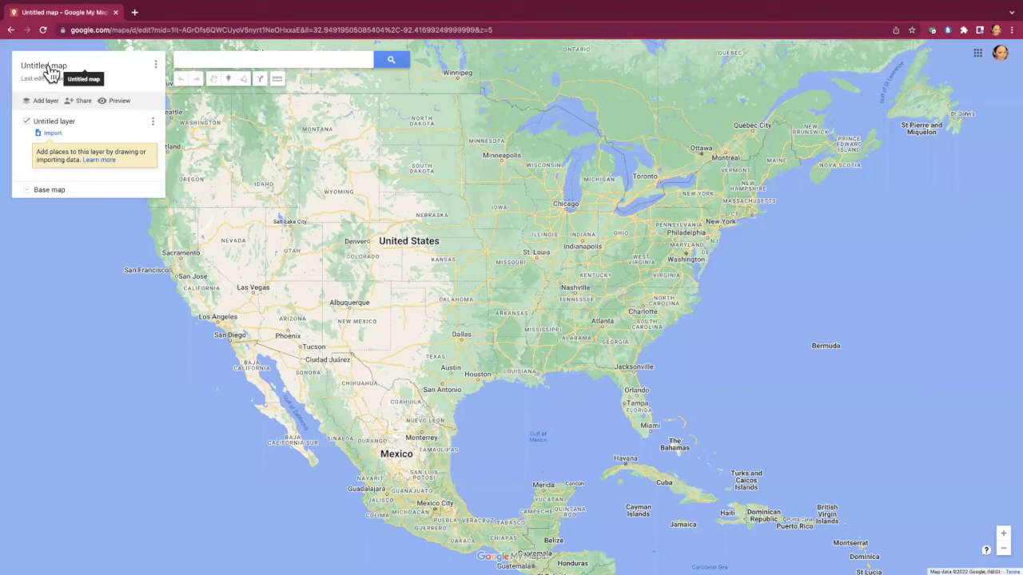
Step: Title the new map "Demo Map" and save the title
{"action": "left_click", "coordinate": [48, 69]}
{"action": "type", "text": "Demo Map"}
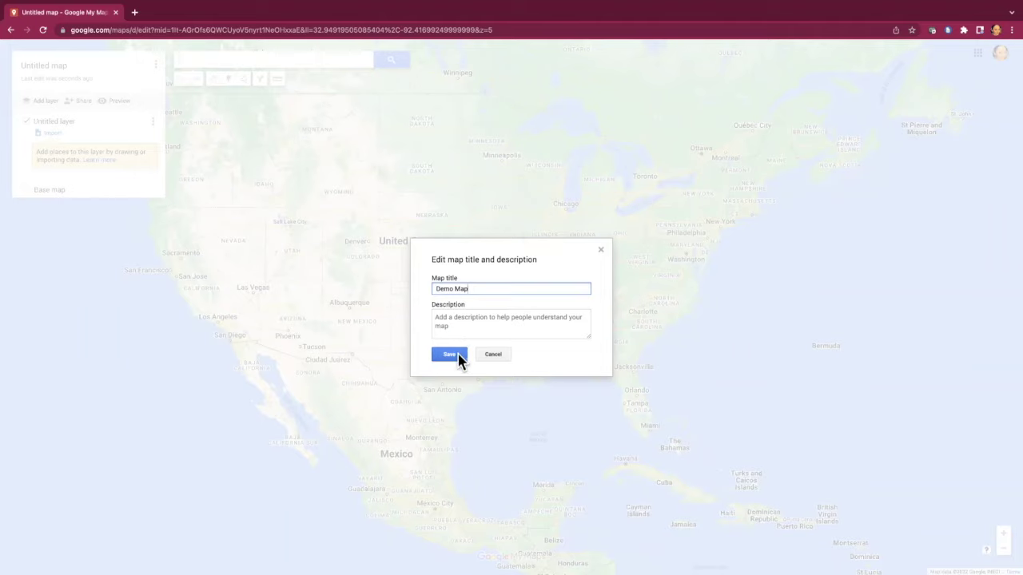
{"action": "left_click", "coordinate": [459, 354]}
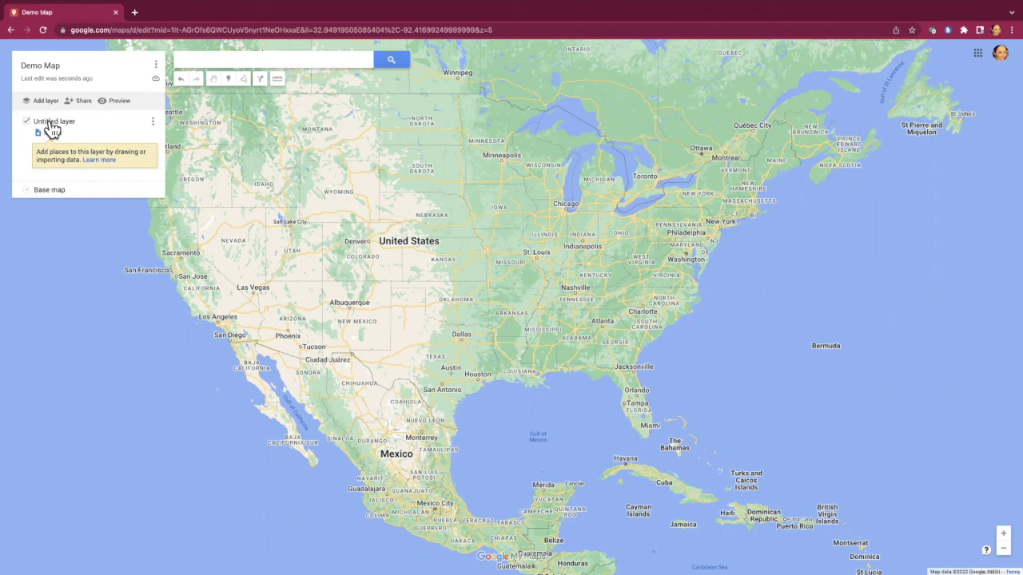
Step: Rename the untitled layer as "Functional"
{"action": "left_click", "coordinate": [56, 124]}
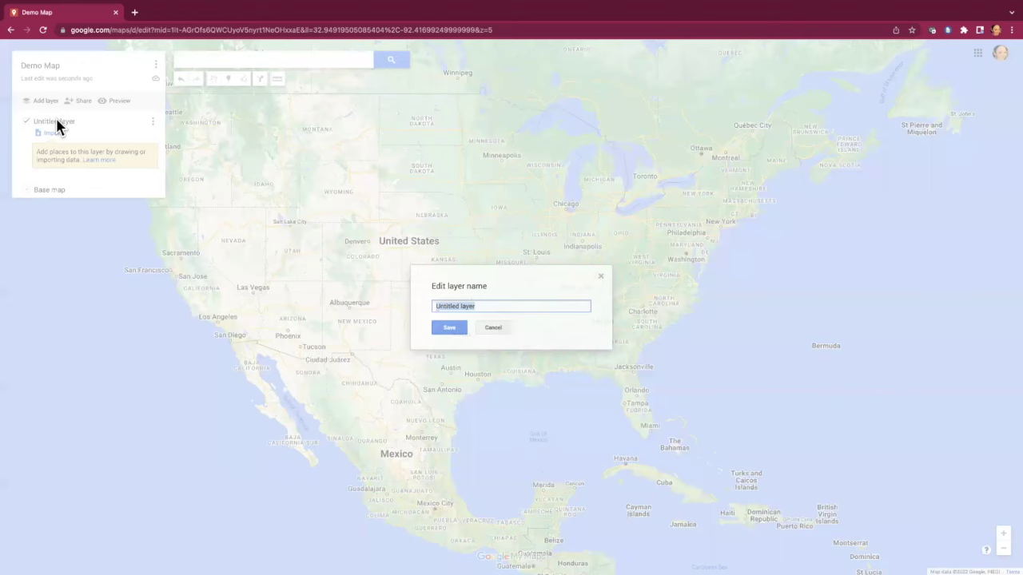
{"action": "type", "text": "Fu"}
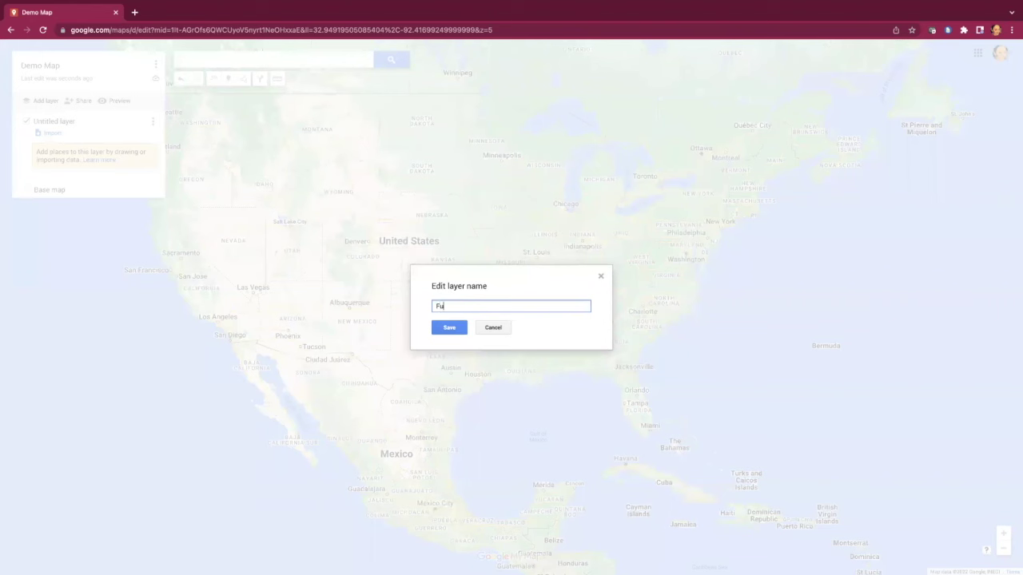
{"action": "type", "text": "nctional"}
{"action": "left_click", "coordinate": [456, 330]}
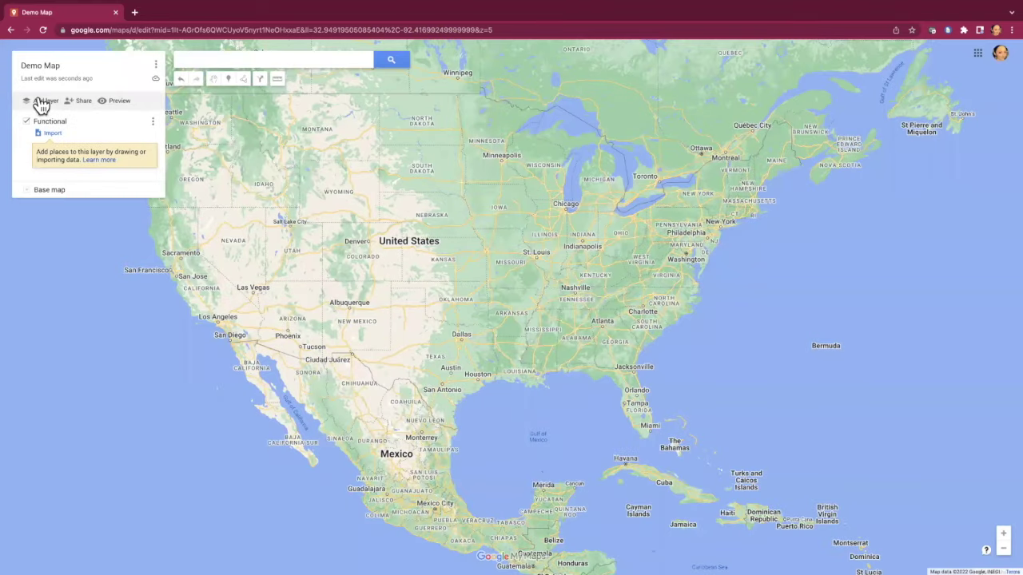
Step: Add a second layer to the map and name it "Fun"
{"action": "left_click", "coordinate": [40, 102]}
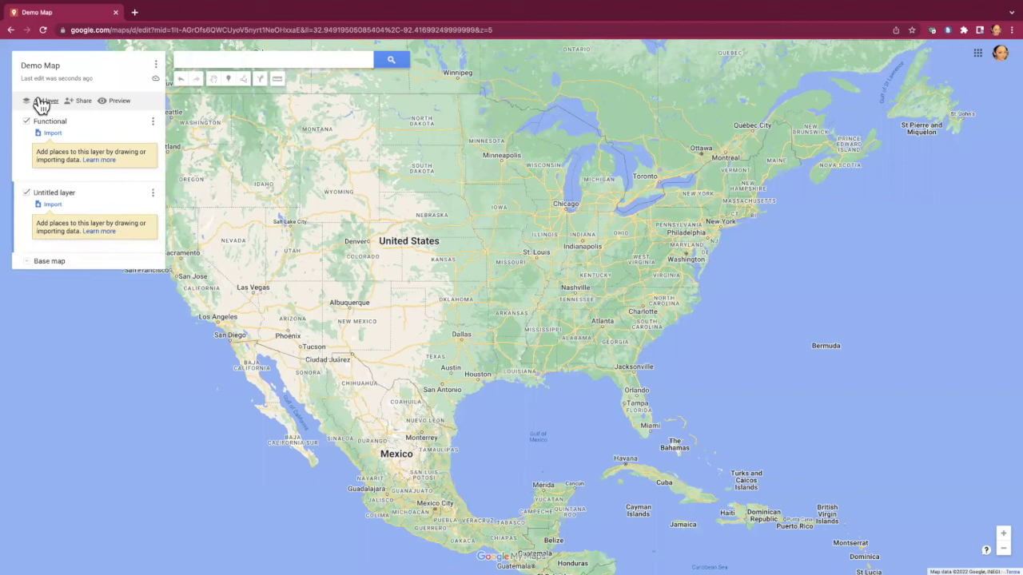
{"action": "left_click", "coordinate": [52, 194]}
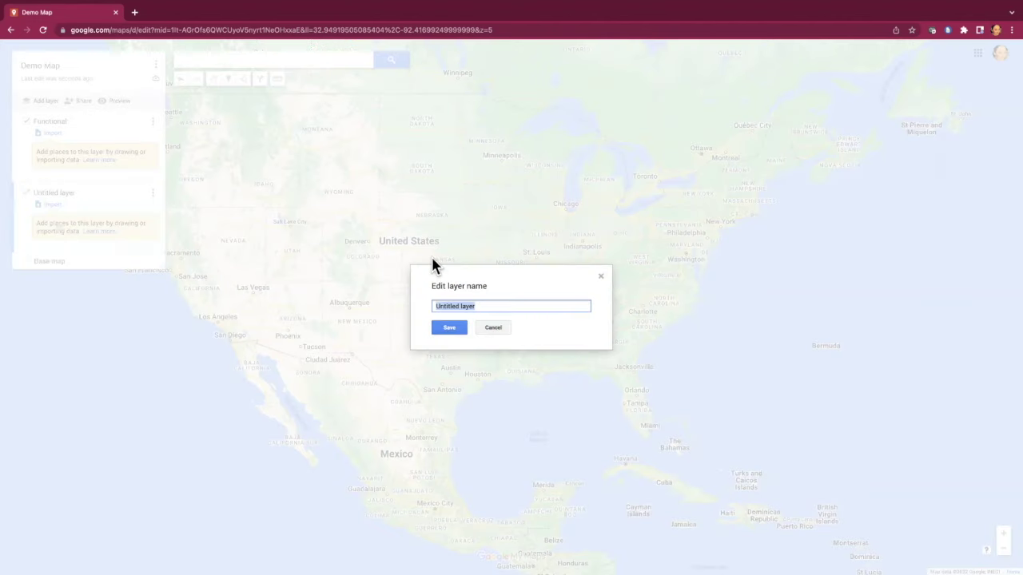
{"action": "type", "text": "Fun"}
{"action": "left_click", "coordinate": [454, 329]}
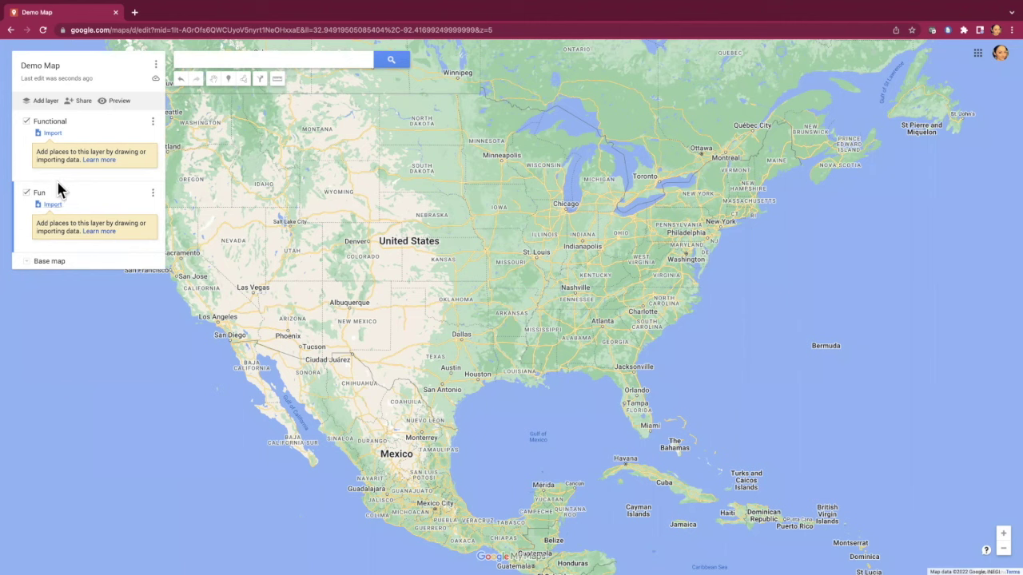
Step: Make the Functional layer active, find the Renaissance Seattle Hotel and add it to that layer
{"action": "left_click", "coordinate": [78, 136]}
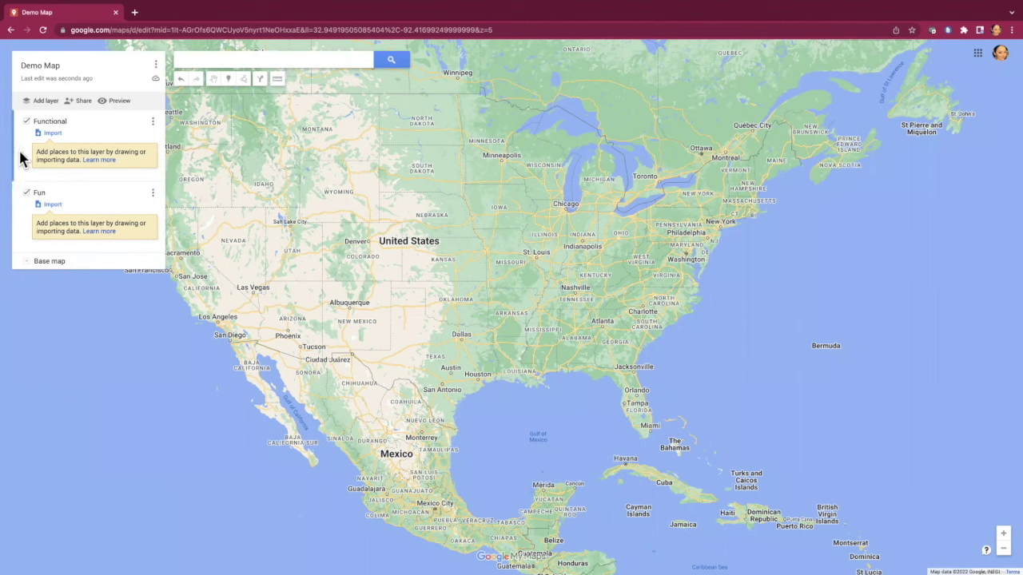
{"action": "left_click", "coordinate": [225, 63]}
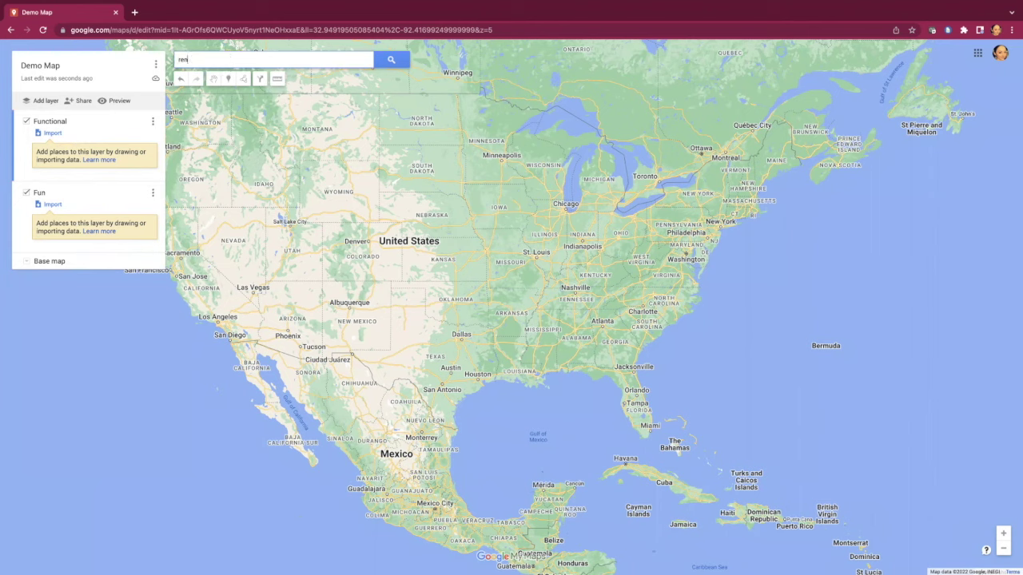
{"action": "type", "text": "rena"}
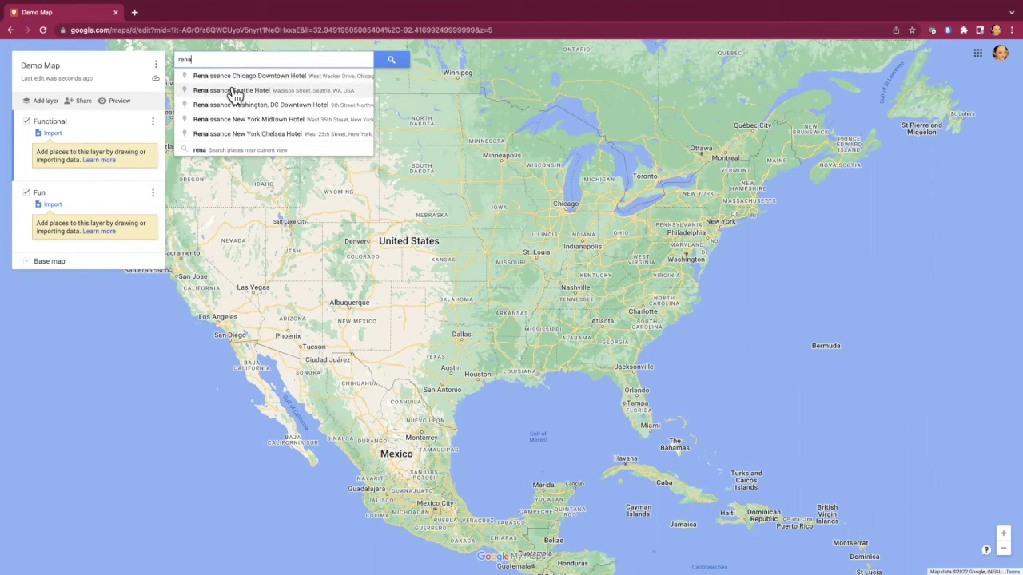
{"action": "left_click", "coordinate": [232, 91]}
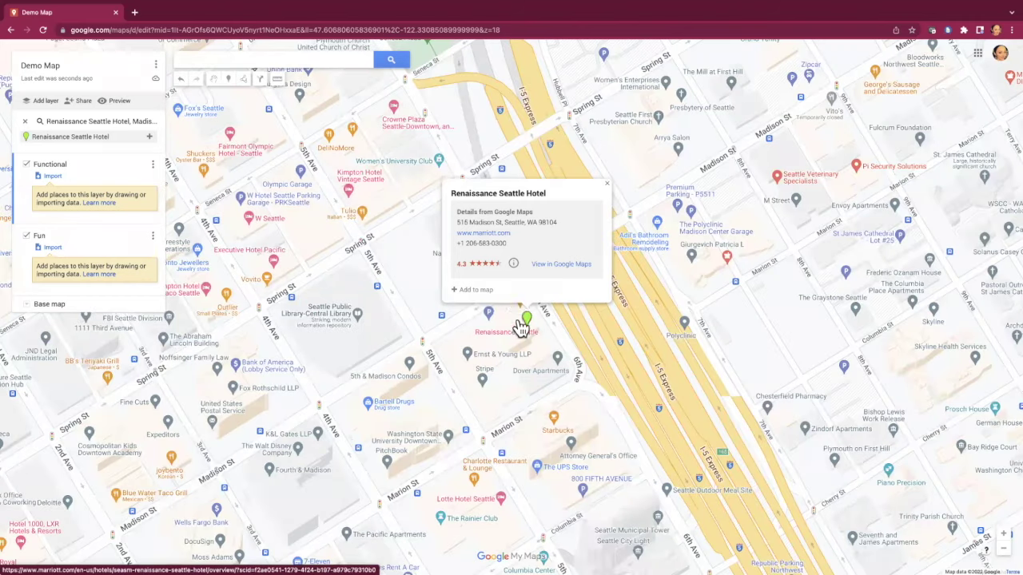
{"action": "left_click", "coordinate": [482, 293]}
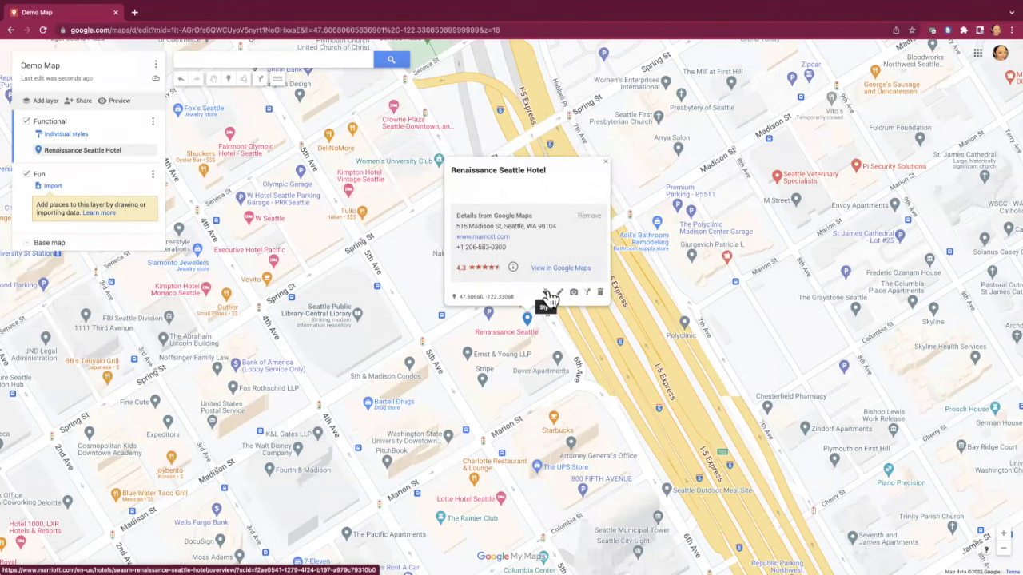
Step: Style the Renaissance Seattle Hotel marker in dark green with the hotel bed icon, and browse the full icon collection
{"action": "left_click", "coordinate": [548, 297]}
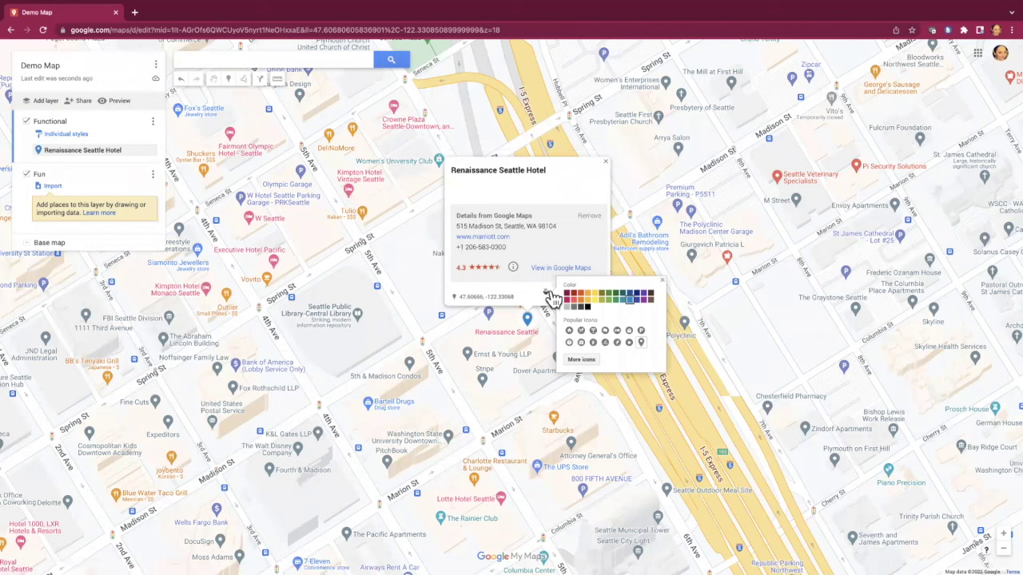
{"action": "left_click", "coordinate": [617, 294]}
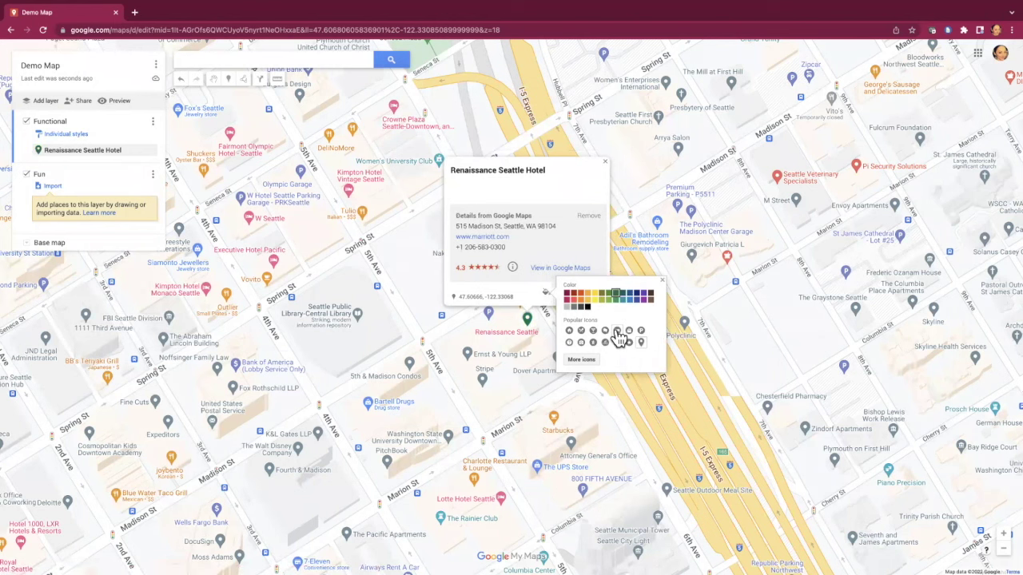
{"action": "left_click", "coordinate": [617, 331]}
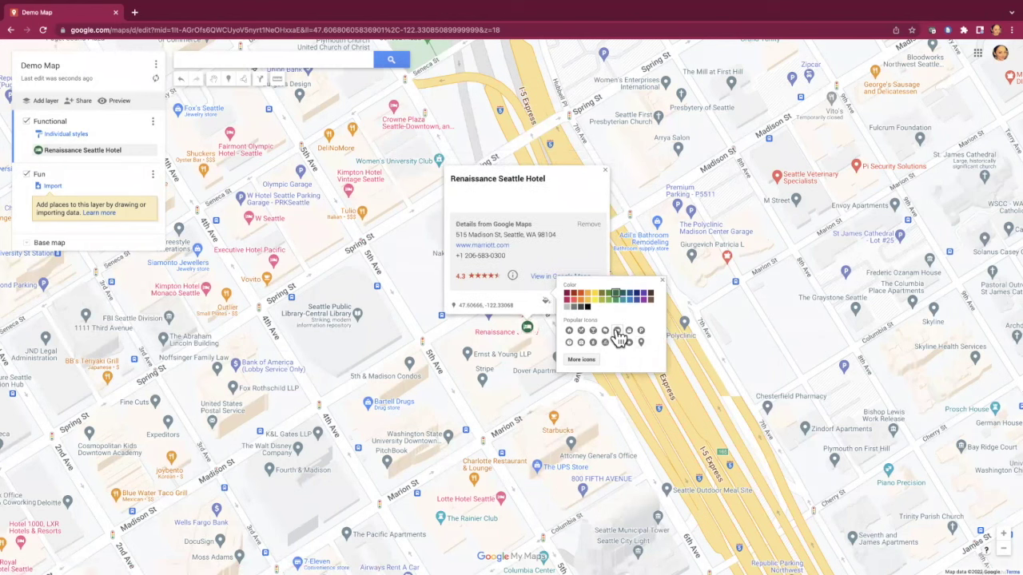
{"action": "left_click", "coordinate": [588, 361]}
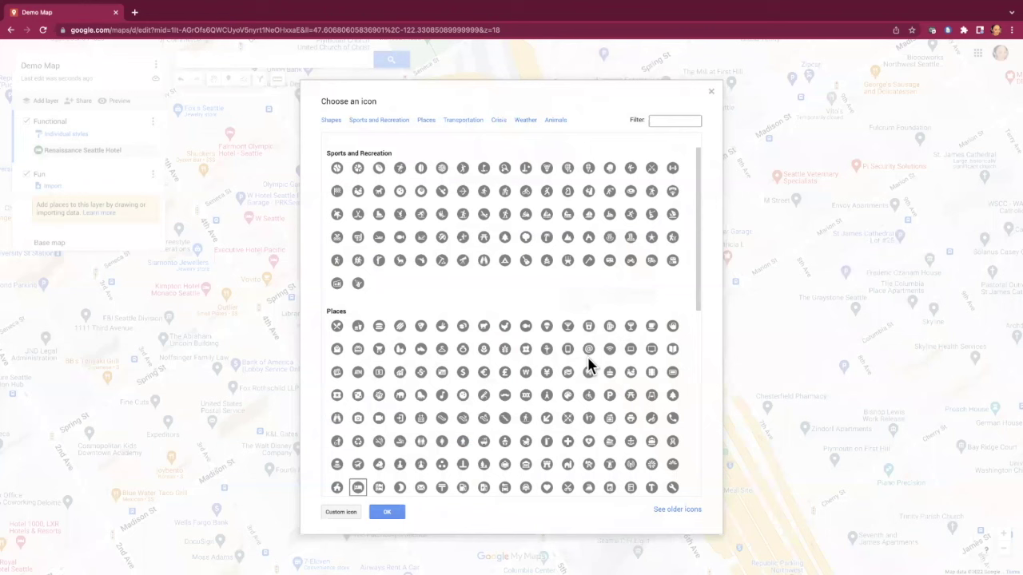
{"action": "scroll", "coordinate": [589, 363], "scroll_direction": "down", "scroll_amount": 8}
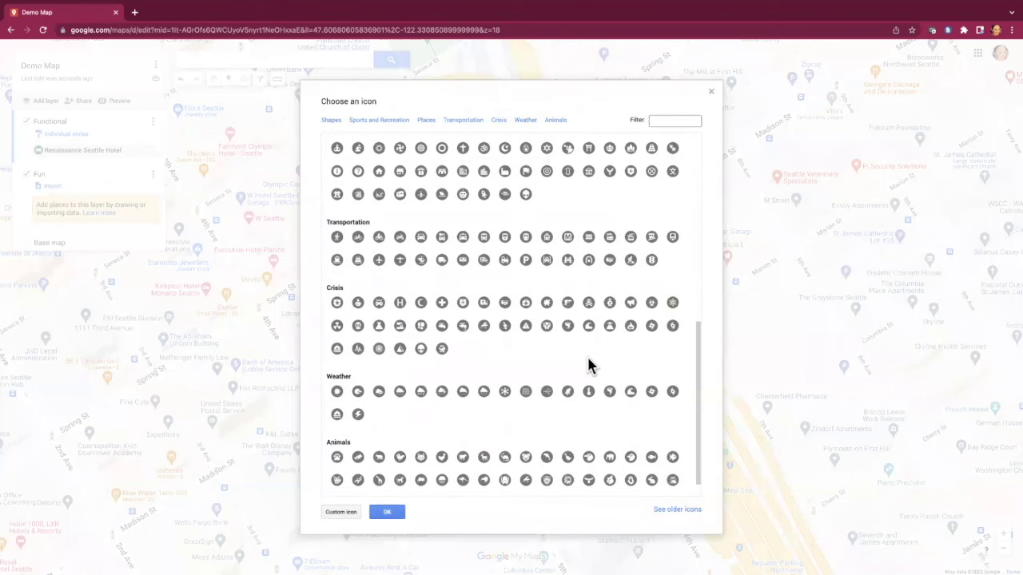
{"action": "scroll", "coordinate": [588, 366], "scroll_direction": "down", "scroll_amount": 1}
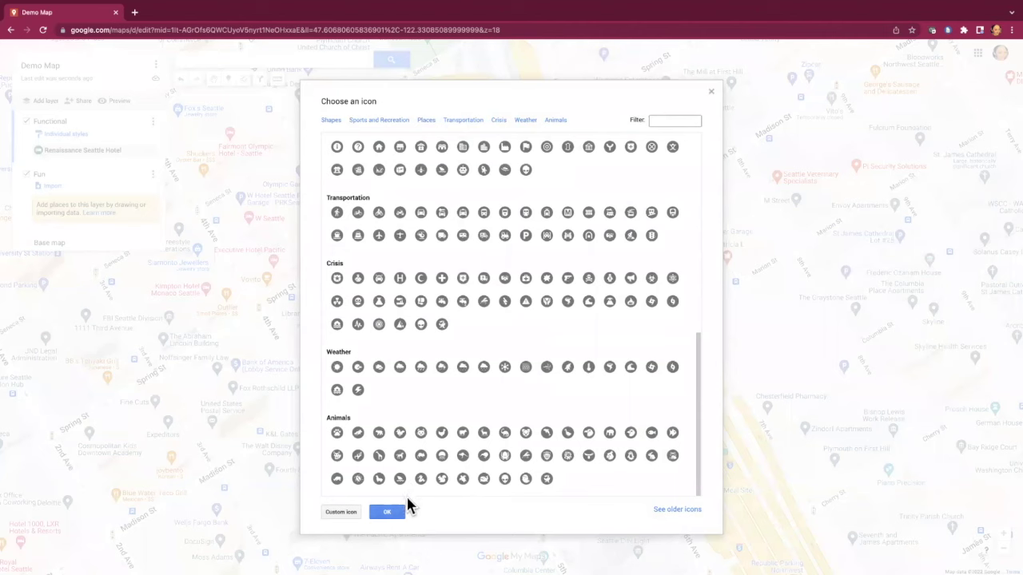
{"action": "left_click", "coordinate": [388, 513]}
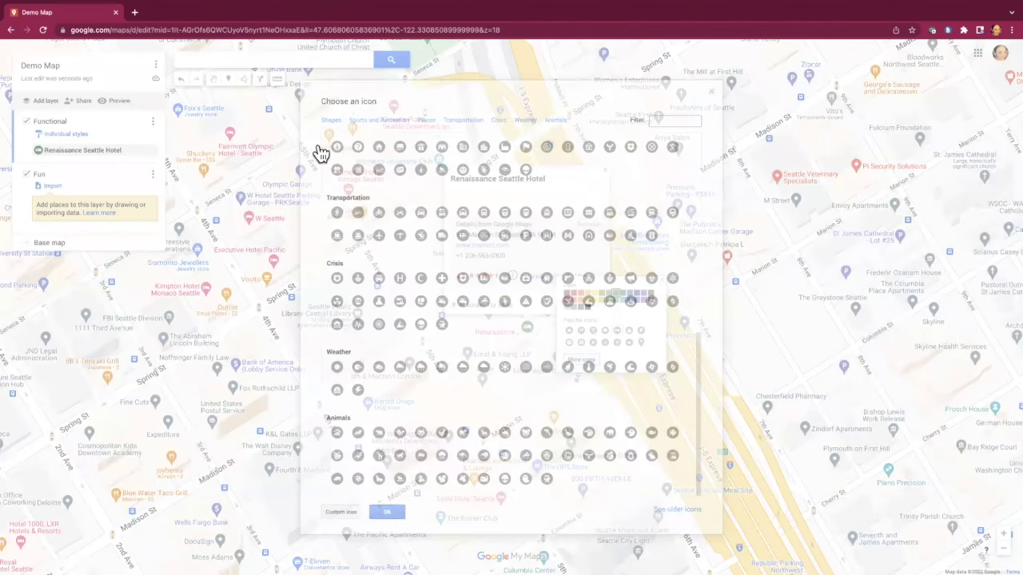
Step: Search for "safeway" and add the Safeway on East John Street, Seattle, to the Functional layer
{"action": "left_click", "coordinate": [244, 57]}
{"action": "type", "text": "safeway"}
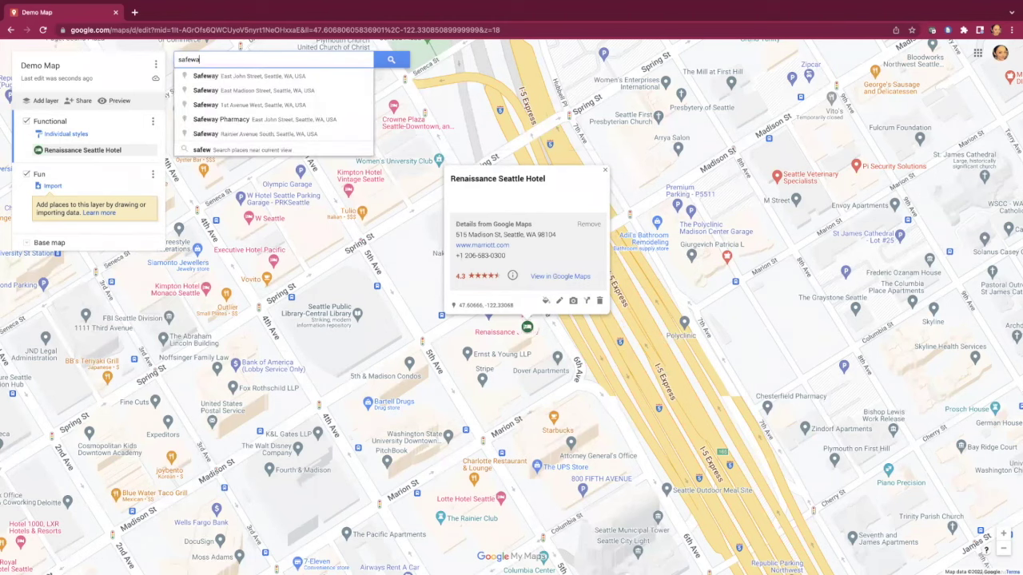
{"action": "left_click", "coordinate": [223, 77]}
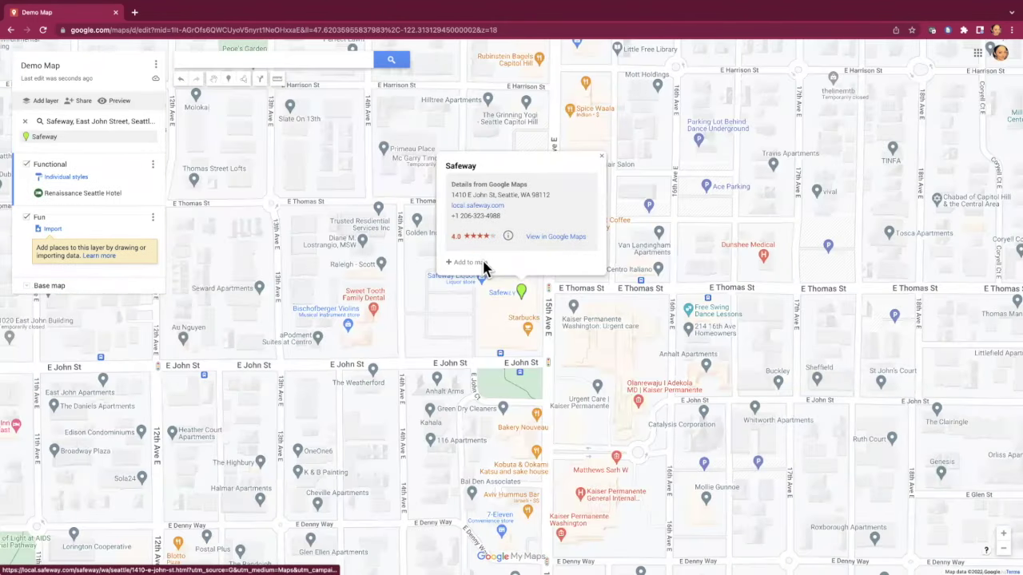
Step: Style the Safeway marker in dark blue with the shopping cart icon, filtering the icons by "shop"
{"action": "left_click", "coordinate": [541, 265]}
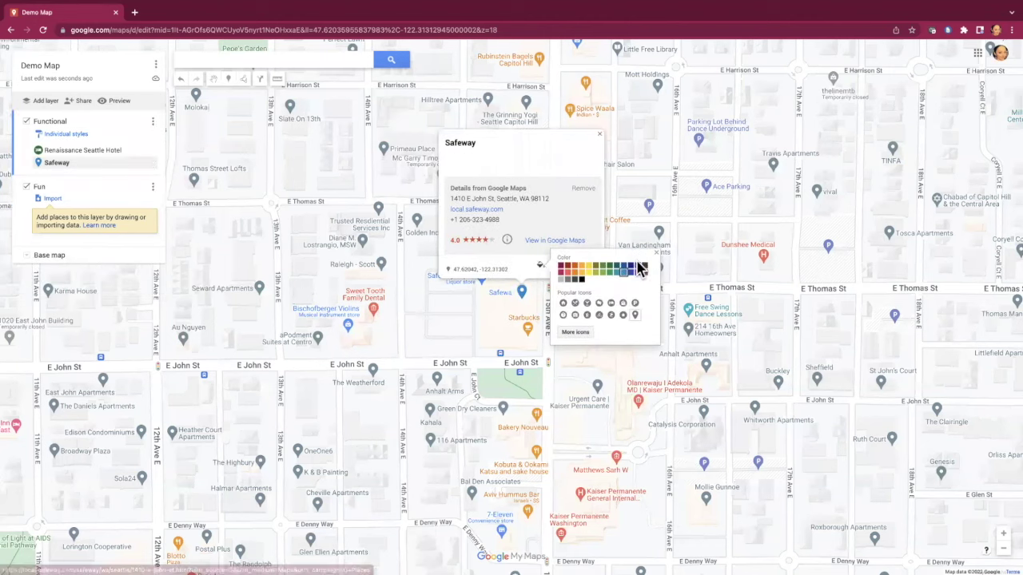
{"action": "left_click", "coordinate": [631, 267]}
{"action": "left_click", "coordinate": [584, 334]}
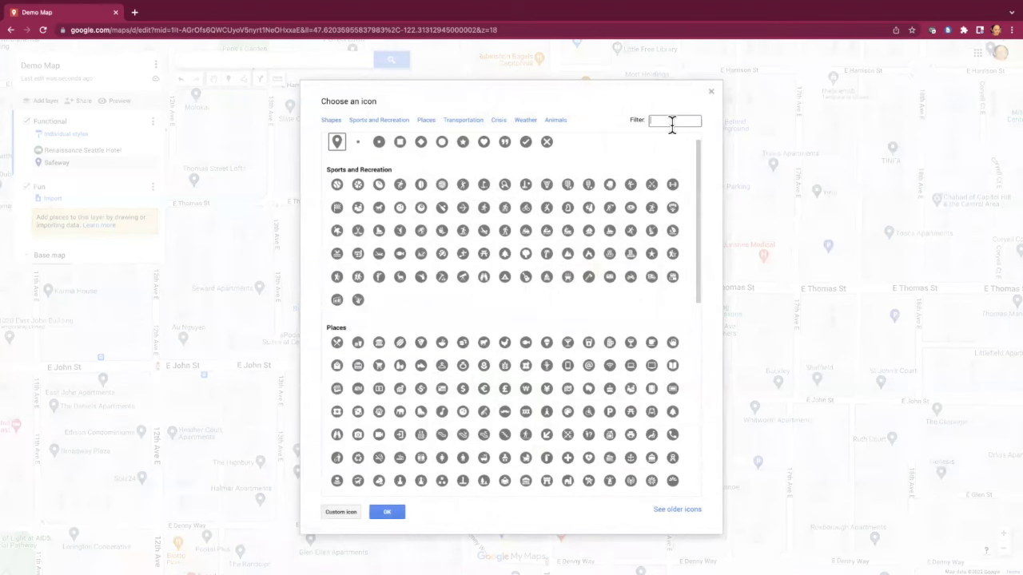
{"action": "type", "text": "shop"}
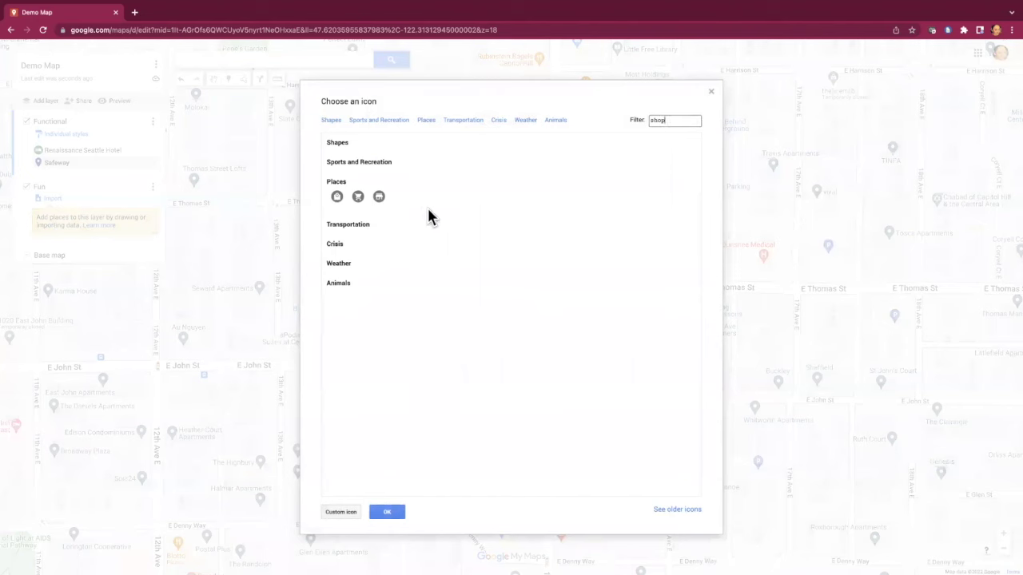
{"action": "left_click", "coordinate": [359, 198]}
{"action": "left_click", "coordinate": [393, 511]}
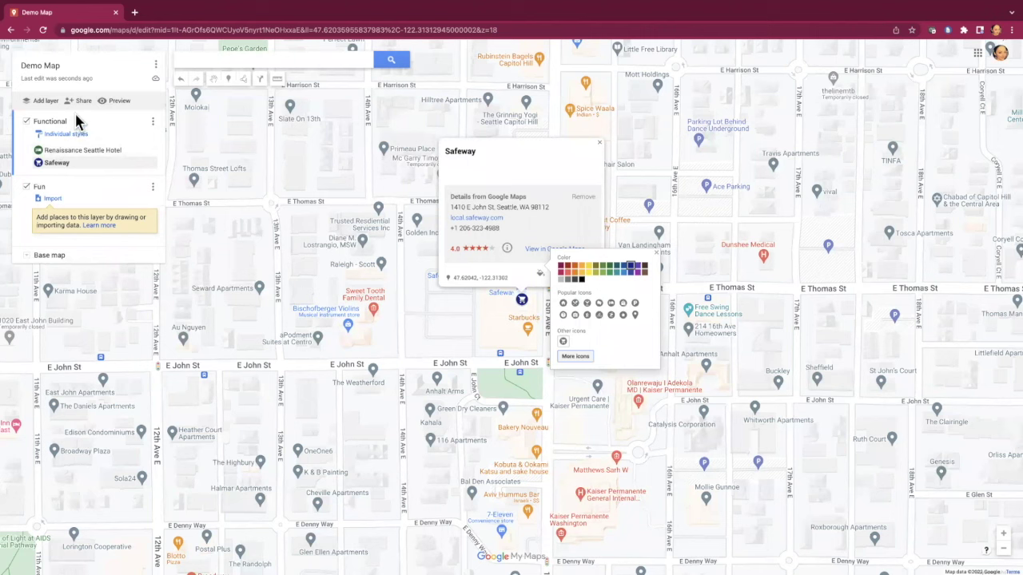
Step: Make the Fun layer active and add Pike Place Market in Seattle to it
{"action": "left_click", "coordinate": [90, 194]}
{"action": "left_click", "coordinate": [236, 60]}
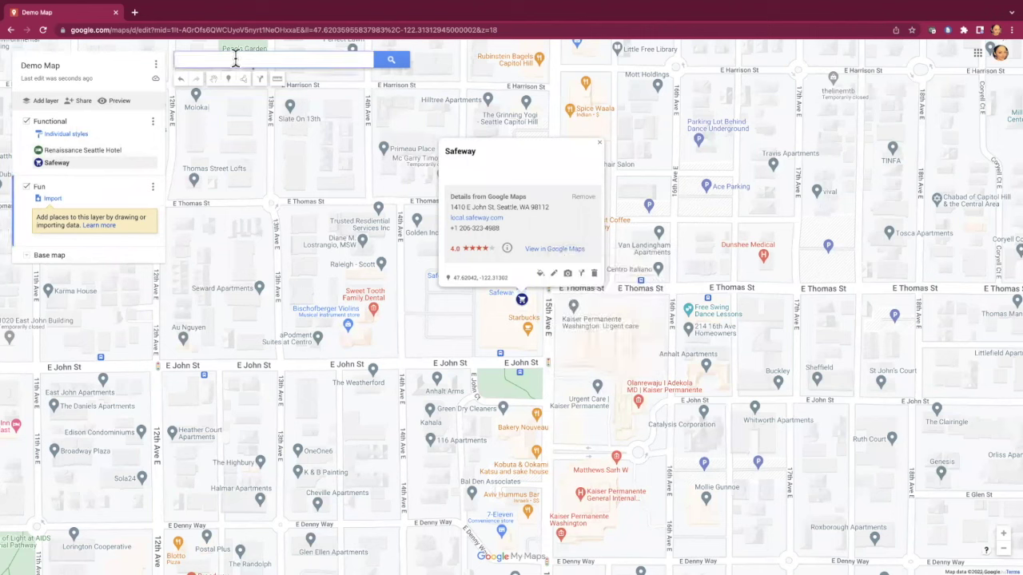
{"action": "type", "text": "pike pla"}
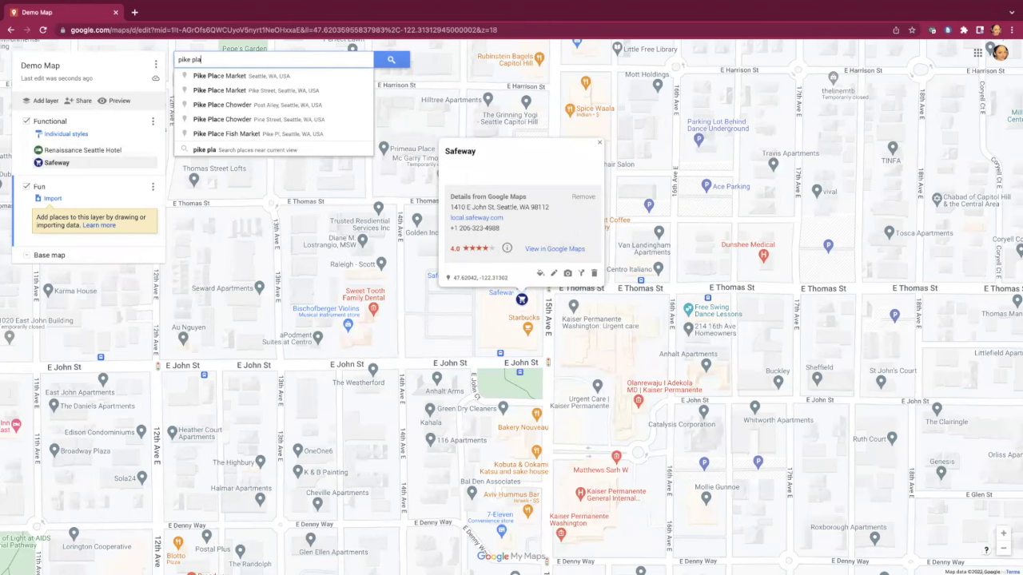
{"action": "left_click", "coordinate": [239, 76]}
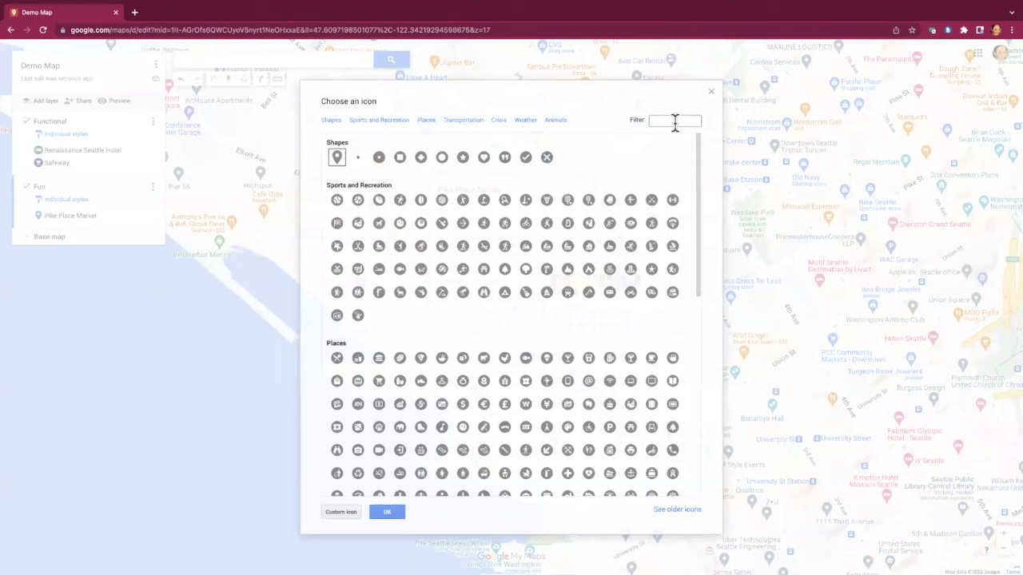
Step: Filter the icons by "fish" and assign the Sports and Recreation fish icon to the Pike Place Market marker
{"action": "left_click", "coordinate": [674, 121]}
{"action": "type", "text": "fish"}
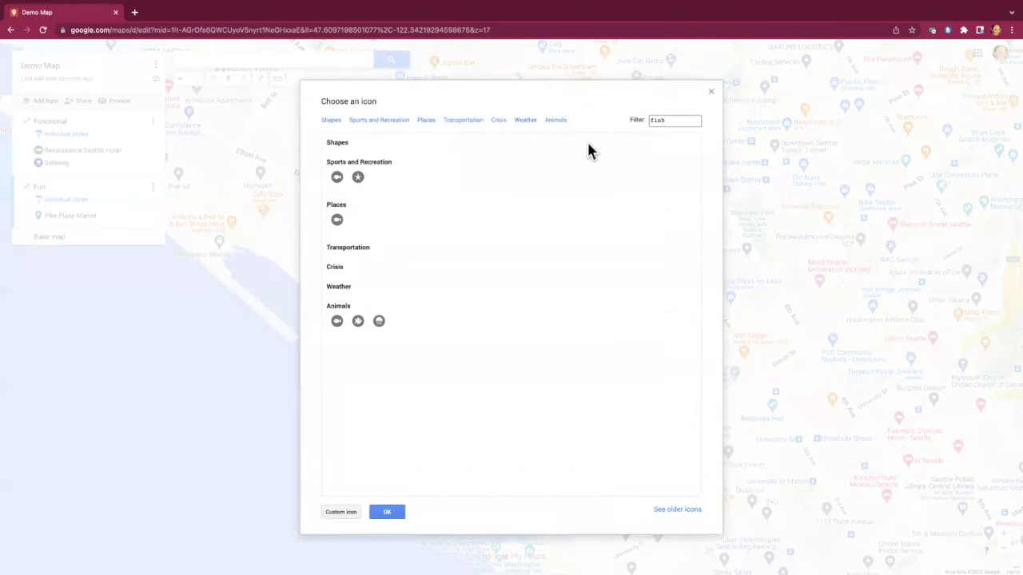
{"action": "left_click", "coordinate": [336, 177]}
{"action": "left_click", "coordinate": [390, 512]}
Step: Search for "seattle great" and add The Seattle Great Wheel on Alaskan Way to the Fun layer
{"action": "type", "text": "seattle great"}
{"action": "left_click", "coordinate": [264, 77]}
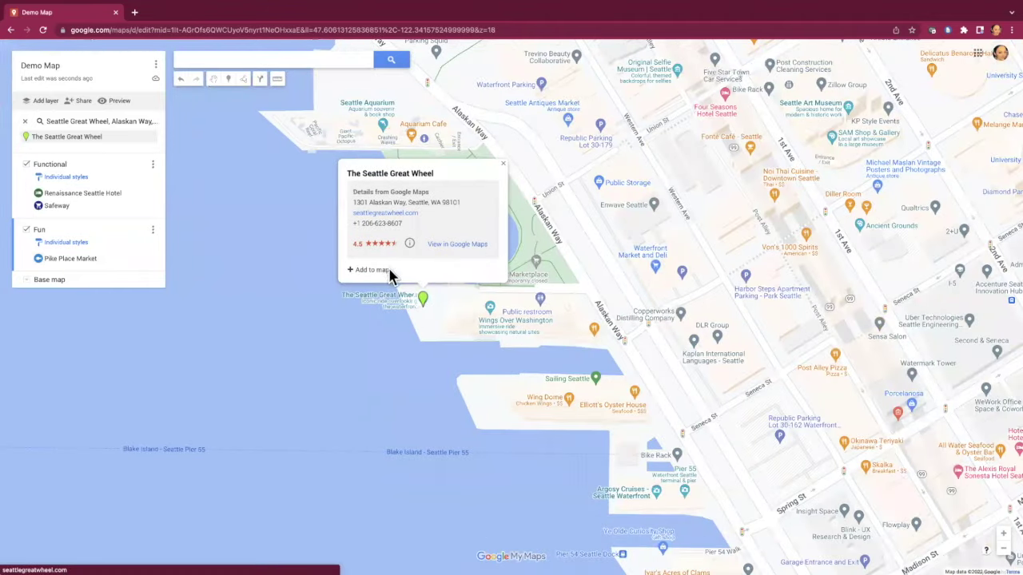
{"action": "left_click", "coordinate": [388, 272]}
Step: Filter the icons by "ferris" and assign the Places ferris wheel icon to The Seattle Great Wheel marker
{"action": "left_click", "coordinate": [441, 273]}
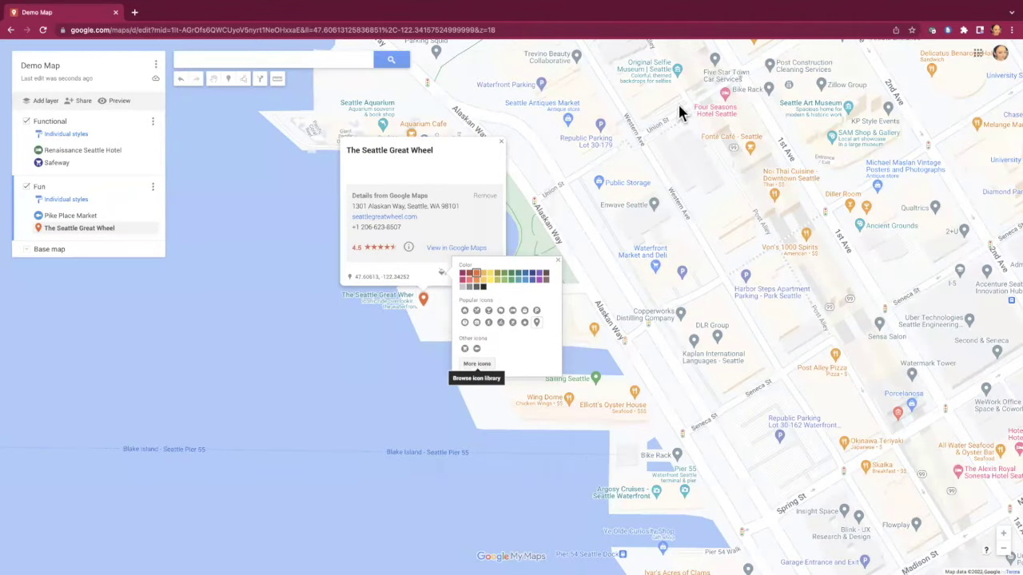
{"action": "type", "text": "ferris"}
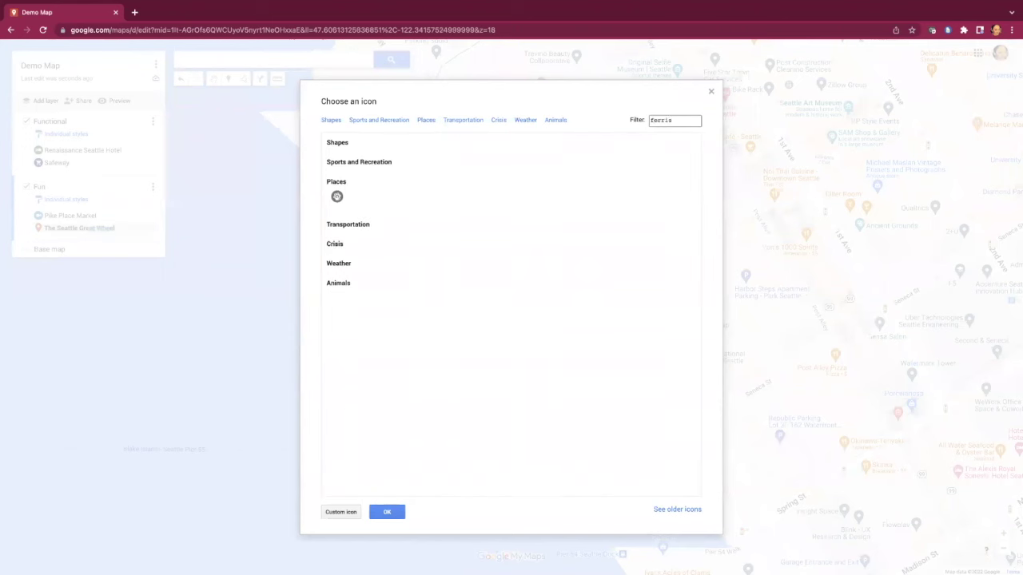
{"action": "left_click", "coordinate": [337, 198]}
{"action": "left_click", "coordinate": [387, 513]}
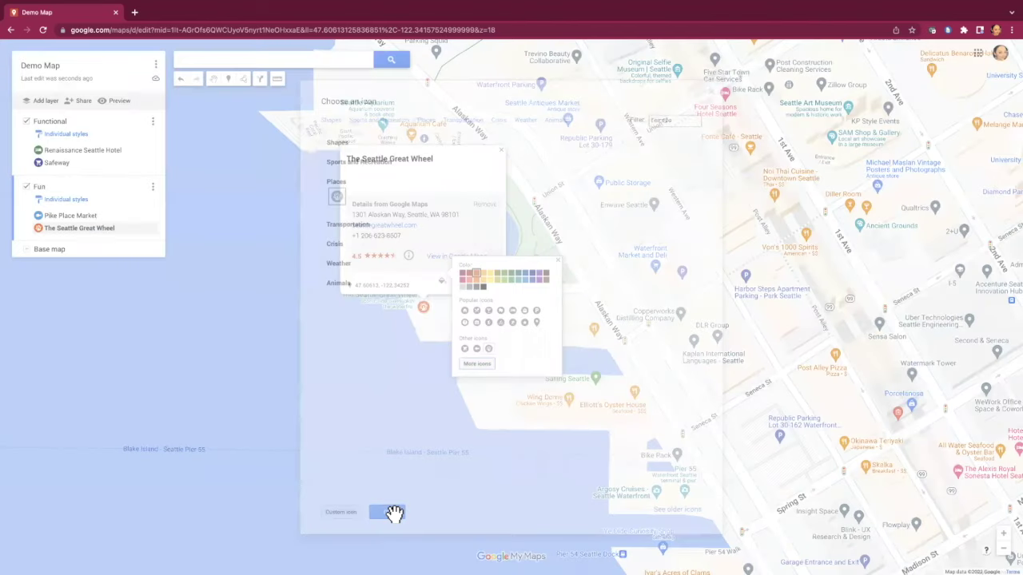
Step: Examine the placed markers across Seattle and the available base map styles, keeping the current base map
{"action": "left_click", "coordinate": [1003, 552]}
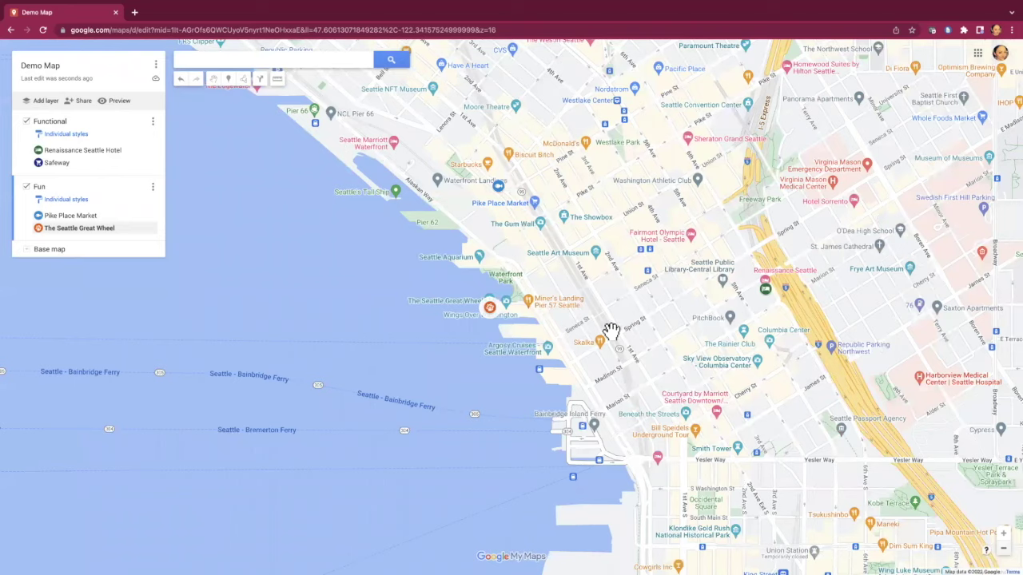
{"action": "scroll", "coordinate": [584, 312], "scroll_direction": "down", "scroll_amount": 3}
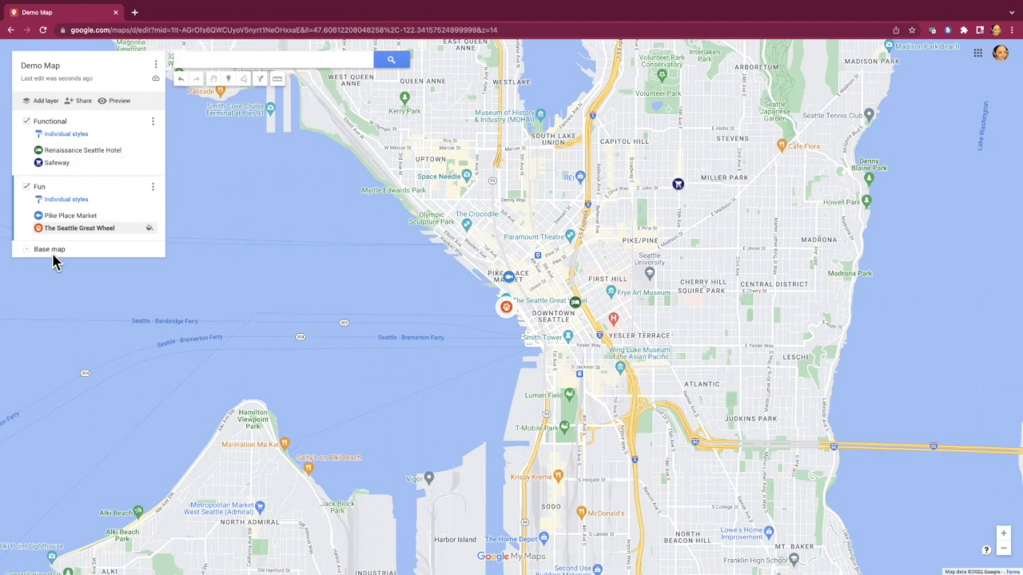
{"action": "left_click", "coordinate": [27, 251]}
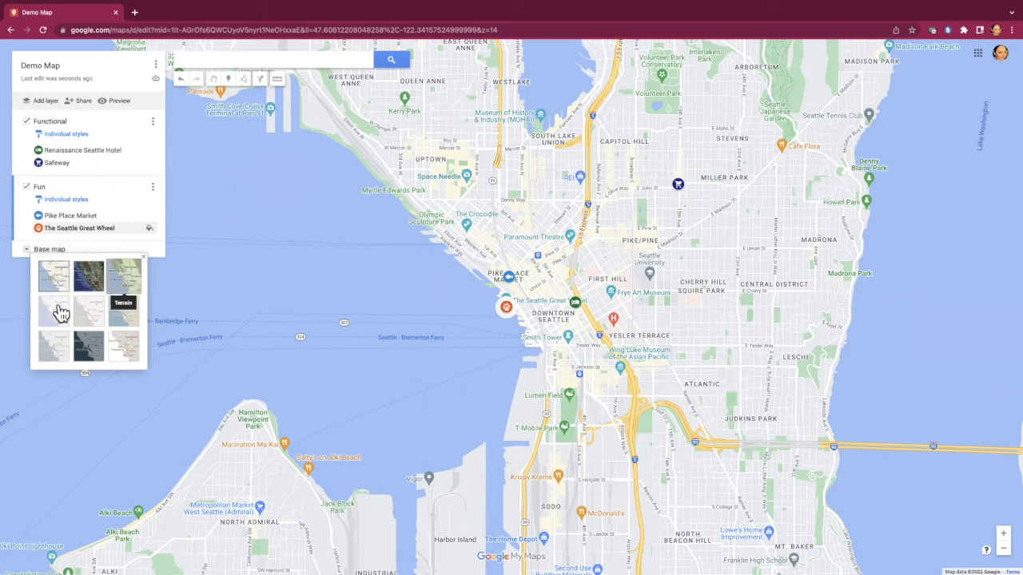
{"action": "left_click", "coordinate": [28, 254]}
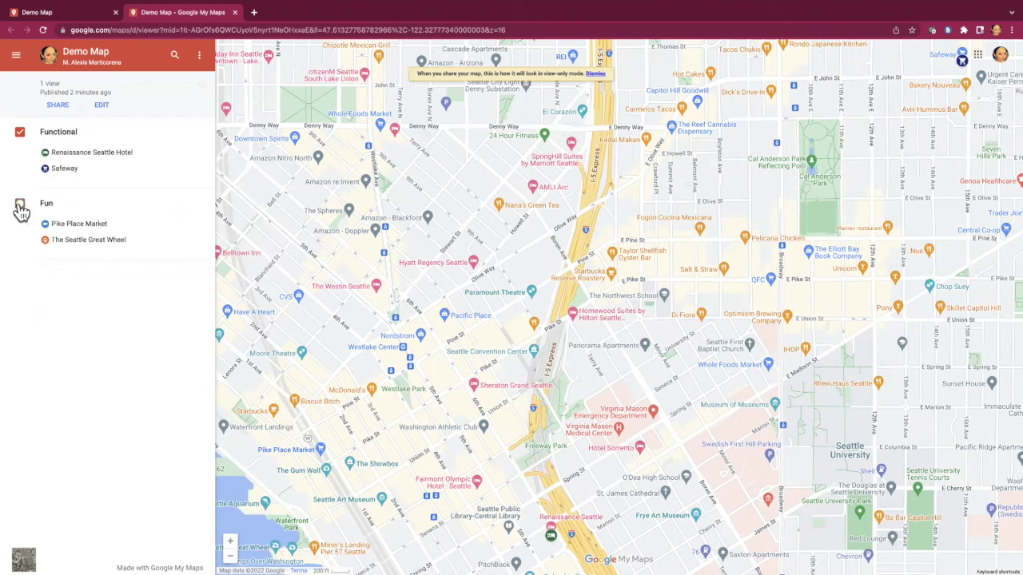
Step: Toggle the Functional layer's visibility off and on in the map preview, and return to the Demo Map editor
{"action": "left_click", "coordinate": [19, 132]}
{"action": "left_click", "coordinate": [18, 132]}
{"action": "left_click", "coordinate": [74, 15]}
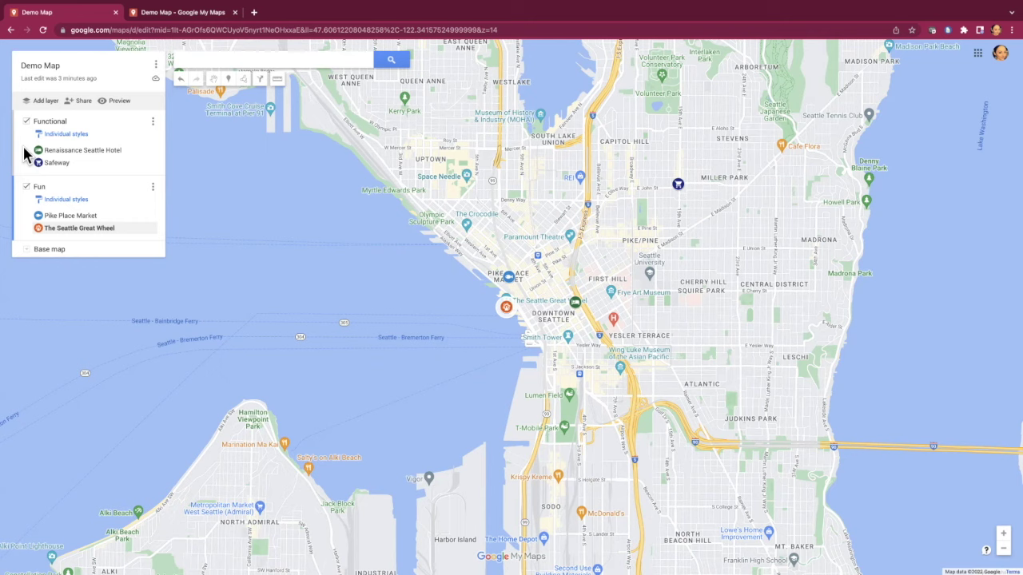
Step: Open the map's sharing settings and start sharing it through Drive
{"action": "left_click", "coordinate": [84, 102]}
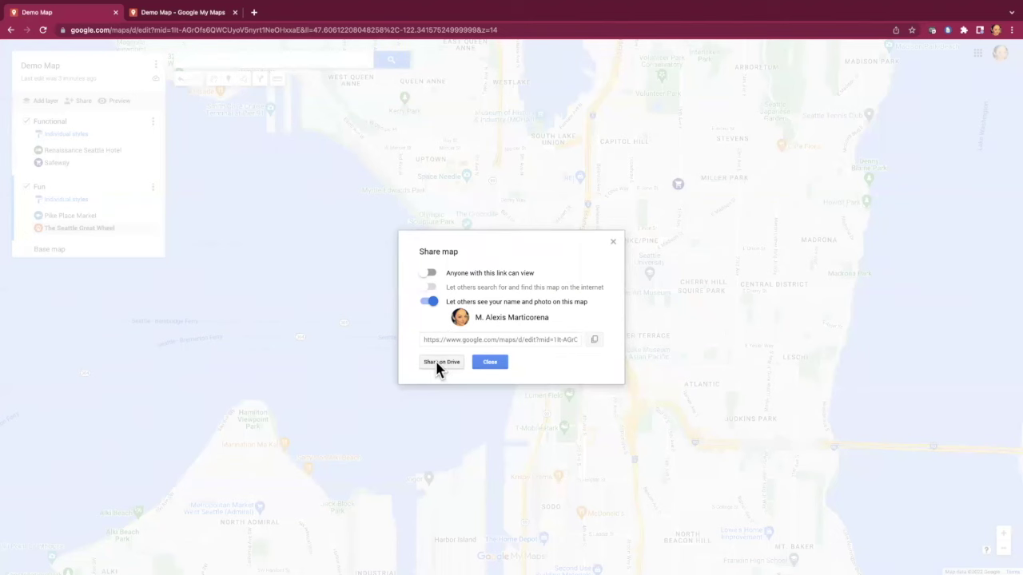
{"action": "left_click", "coordinate": [440, 363]}
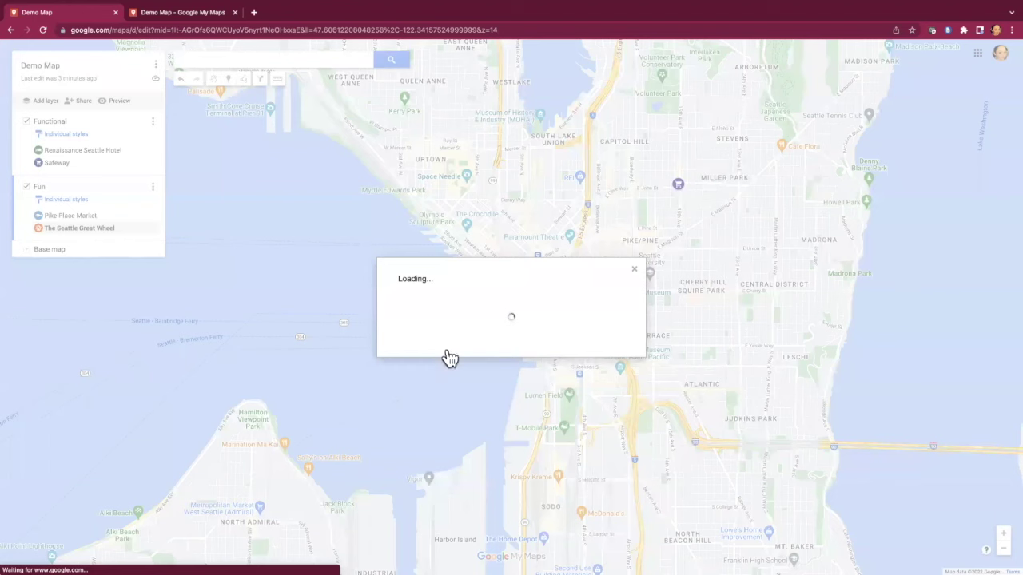